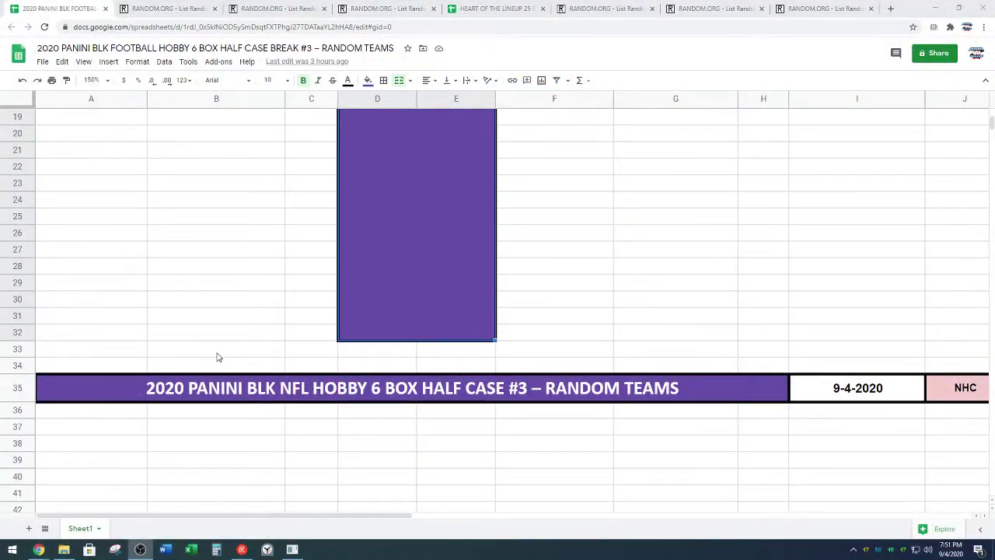
- Copy the participant names in the SPOTS column, cells A51 to A78
{"action": "scroll", "coordinate": [216, 311], "scroll_direction": "down", "scroll_amount": 5}
{"action": "scroll", "coordinate": [216, 293], "scroll_direction": "down", "scroll_amount": 2}
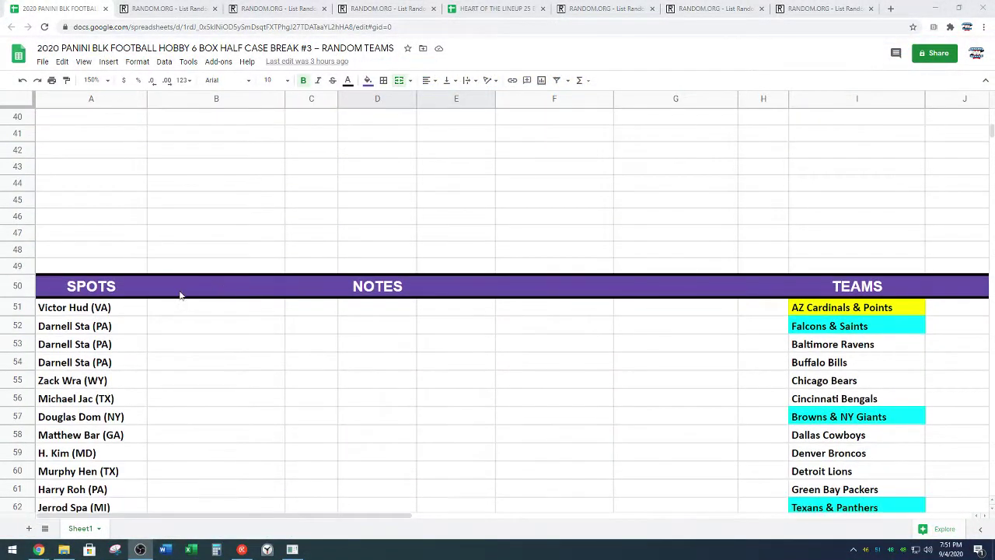
{"action": "left_click_drag", "start_coordinate": [122, 310], "coordinate": [112, 466]}
{"action": "key", "text": "ctrl+c"}
{"action": "scroll", "coordinate": [257, 357], "scroll_direction": "up", "scroll_amount": 3}
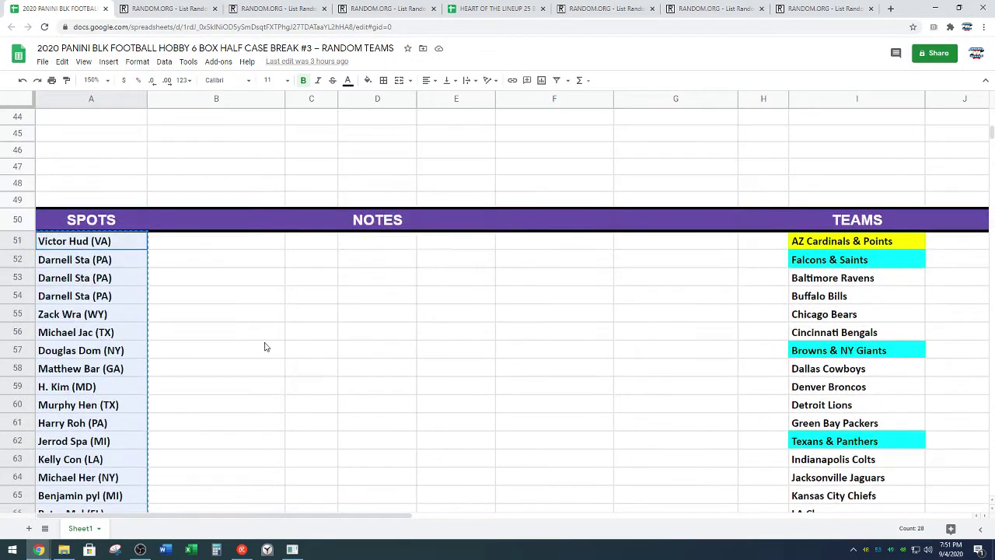
- Switch to the first RANDOM.ORG List Randomizer page and paste the copied names into its list items field
{"action": "left_click", "coordinate": [171, 8]}
{"action": "scroll", "coordinate": [195, 264], "scroll_direction": "down", "scroll_amount": 2}
{"action": "left_click", "coordinate": [206, 269]}
{"action": "right_click", "coordinate": [206, 269]}
{"action": "left_click", "coordinate": [236, 350]}
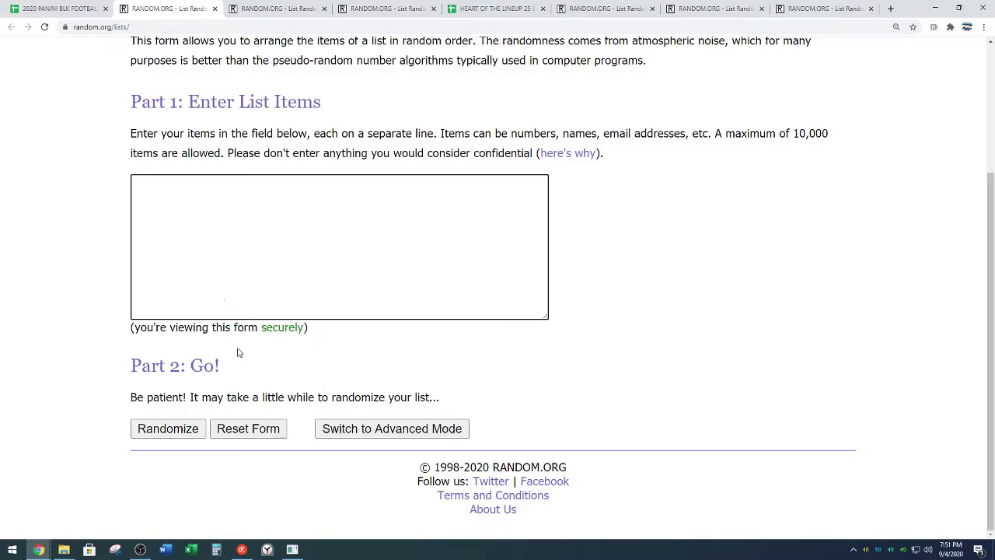
- Randomize the pasted names three times and check the randomization count below the results
{"action": "left_click", "coordinate": [151, 435]}
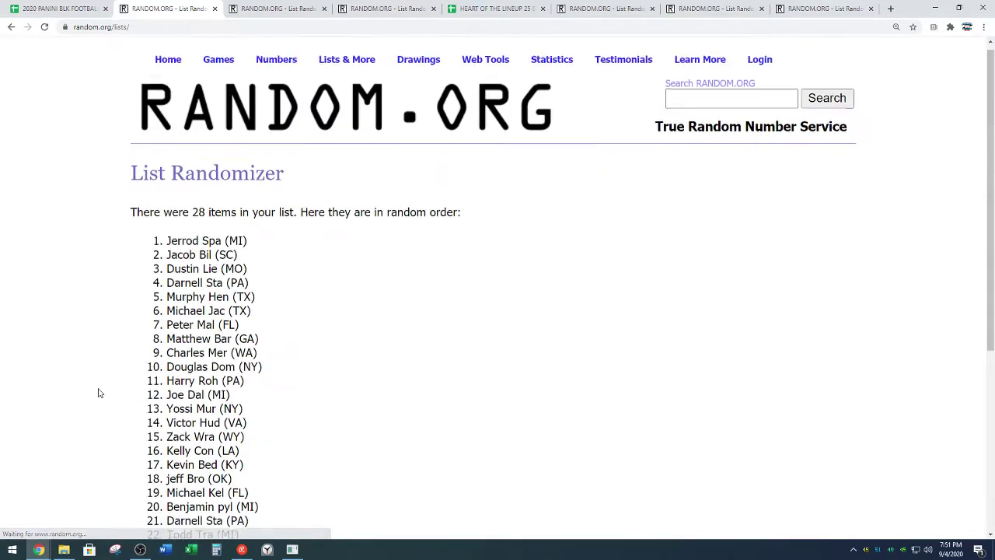
{"action": "scroll", "coordinate": [124, 411], "scroll_direction": "down", "scroll_amount": 8}
{"action": "left_click", "coordinate": [156, 430]}
{"action": "scroll", "coordinate": [155, 429], "scroll_direction": "down", "scroll_amount": 8}
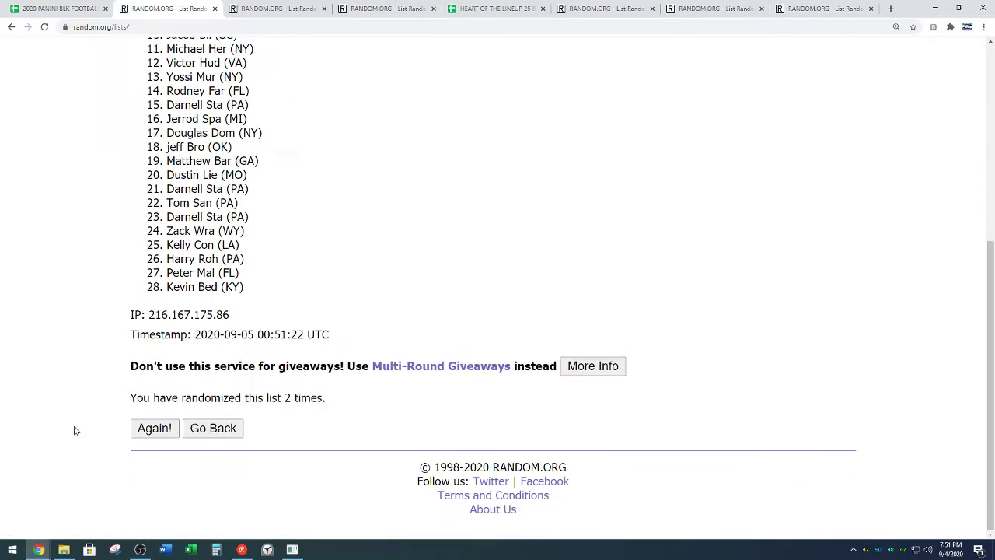
{"action": "left_click", "coordinate": [155, 429]}
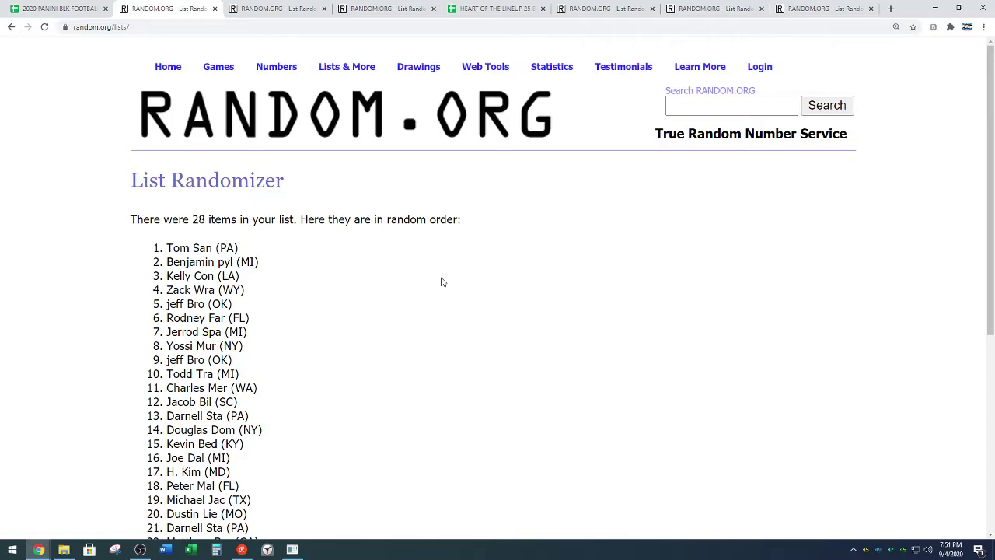
{"action": "scroll", "coordinate": [466, 268], "scroll_direction": "down", "scroll_amount": 5}
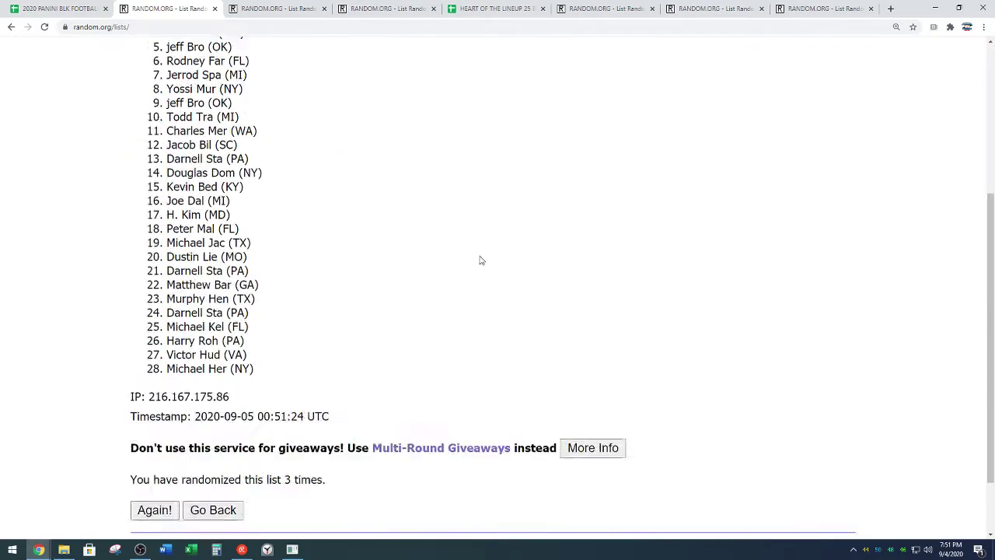
{"action": "left_click_drag", "start_coordinate": [287, 398], "coordinate": [346, 392]}
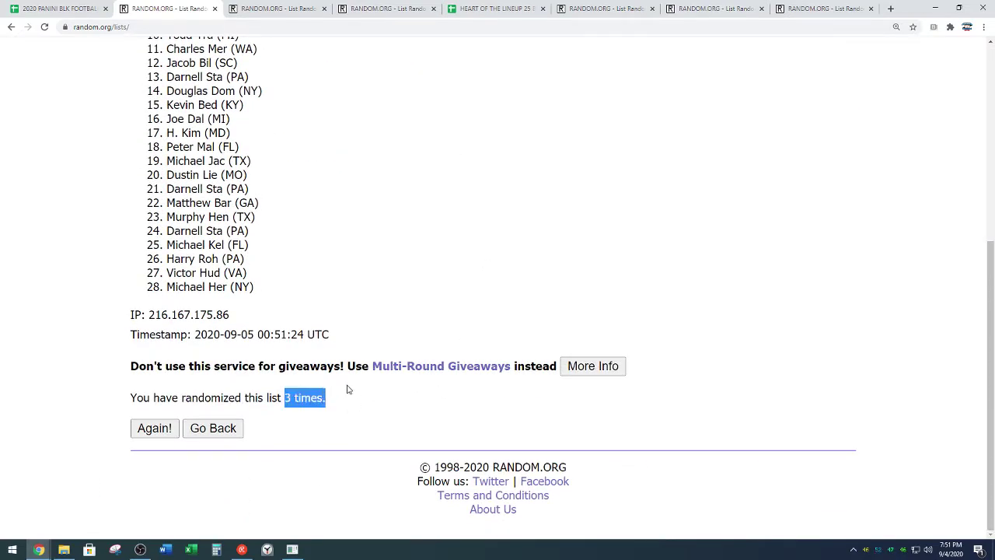
{"action": "left_click", "coordinate": [388, 316]}
{"action": "scroll", "coordinate": [416, 312], "scroll_direction": "up", "scroll_amount": 2}
{"action": "scroll", "coordinate": [416, 311], "scroll_direction": "up", "scroll_amount": 1}
- Back in the spreadsheet, copy the name ranked first in the randomized list from A71 into A79 beside FREE SPOT
{"action": "left_click", "coordinate": [59, 8]}
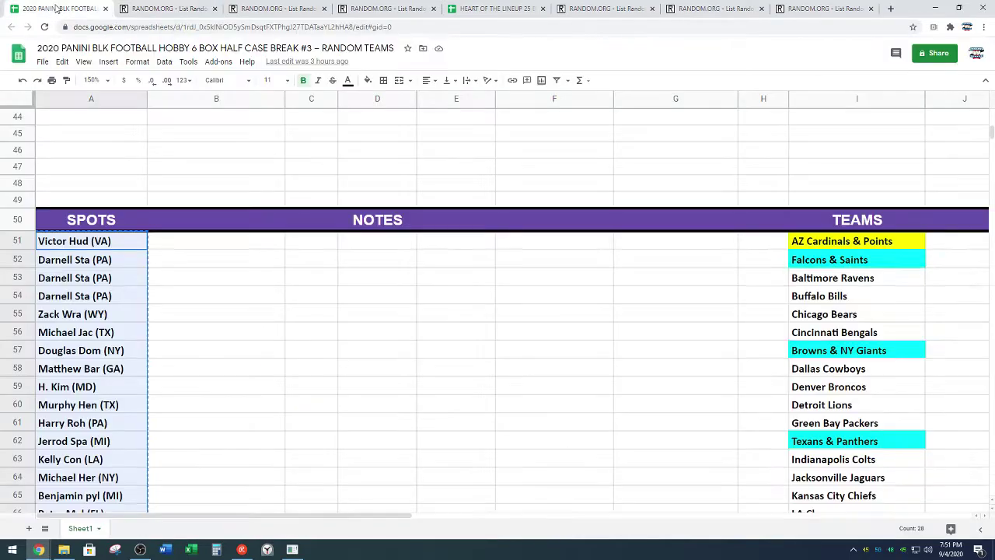
{"action": "scroll", "coordinate": [226, 266], "scroll_direction": "down", "scroll_amount": 3}
{"action": "scroll", "coordinate": [240, 266], "scroll_direction": "down", "scroll_amount": 3}
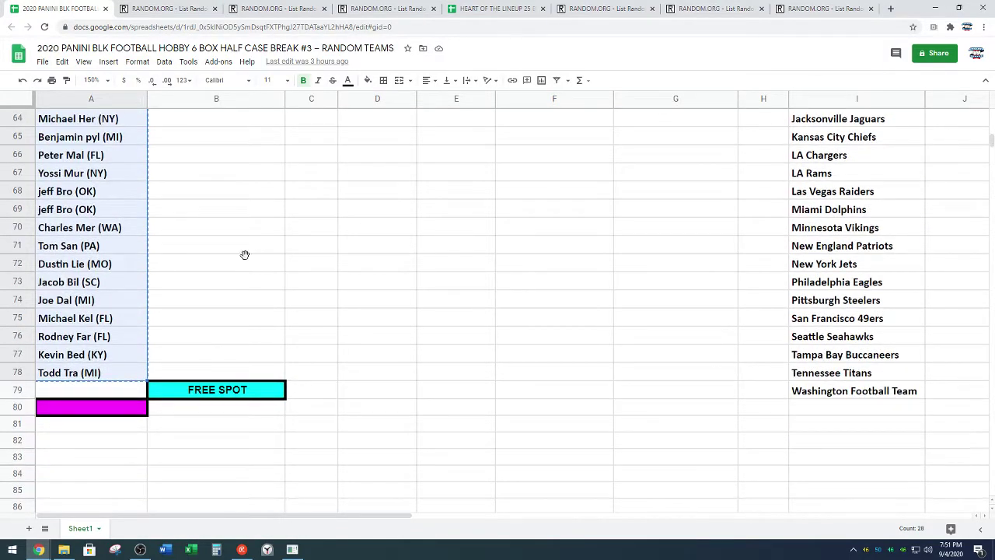
{"action": "left_click", "coordinate": [243, 259]}
{"action": "scroll", "coordinate": [186, 311], "scroll_direction": "up", "scroll_amount": 2}
{"action": "left_click", "coordinate": [123, 320]}
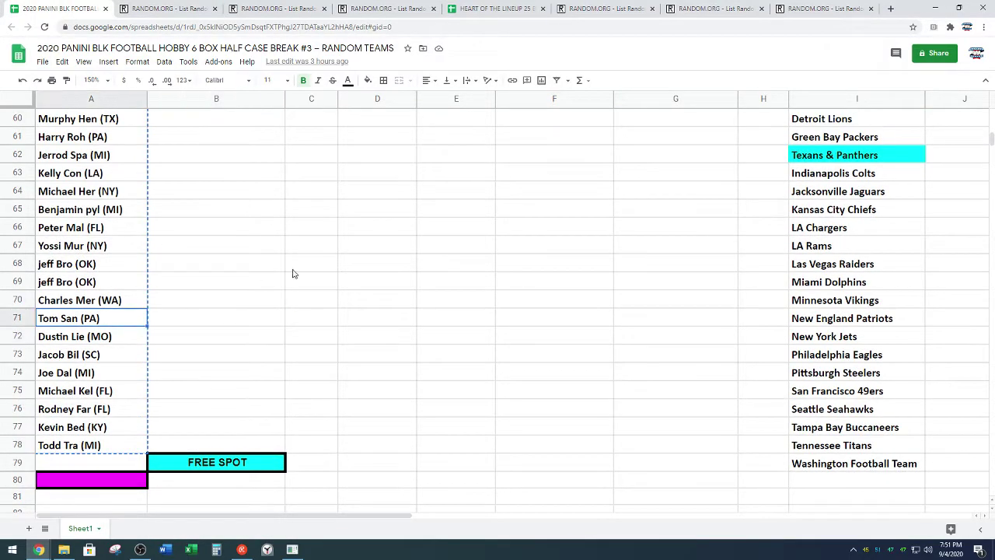
{"action": "key", "text": "ctrl+c"}
{"action": "scroll", "coordinate": [300, 269], "scroll_direction": "down", "scroll_amount": 3}
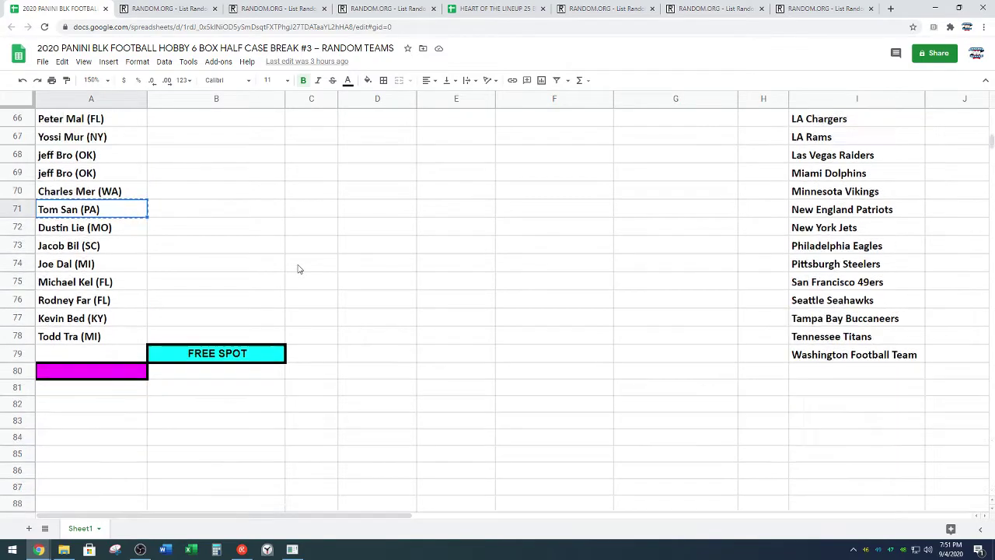
{"action": "left_click", "coordinate": [140, 320]}
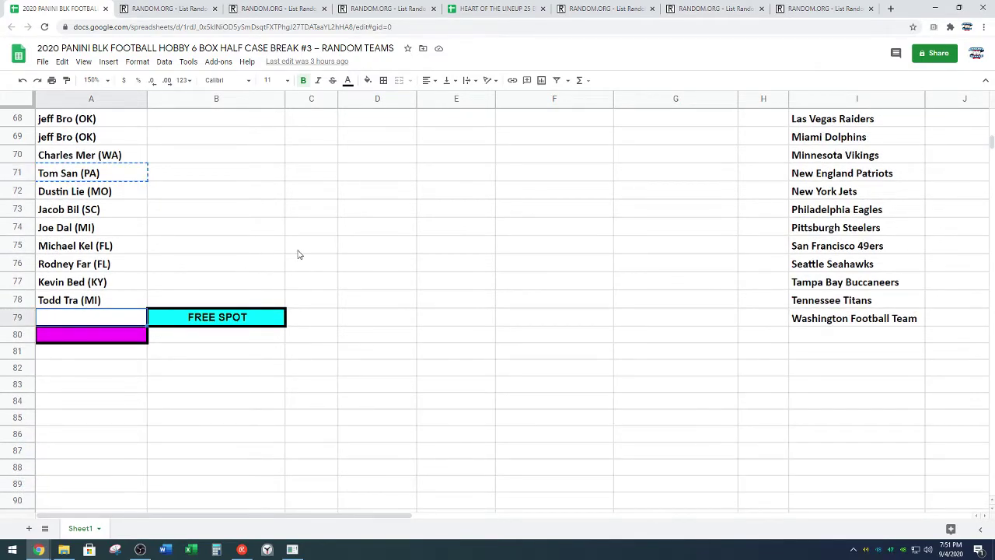
{"action": "key", "text": "ctrl+v"}
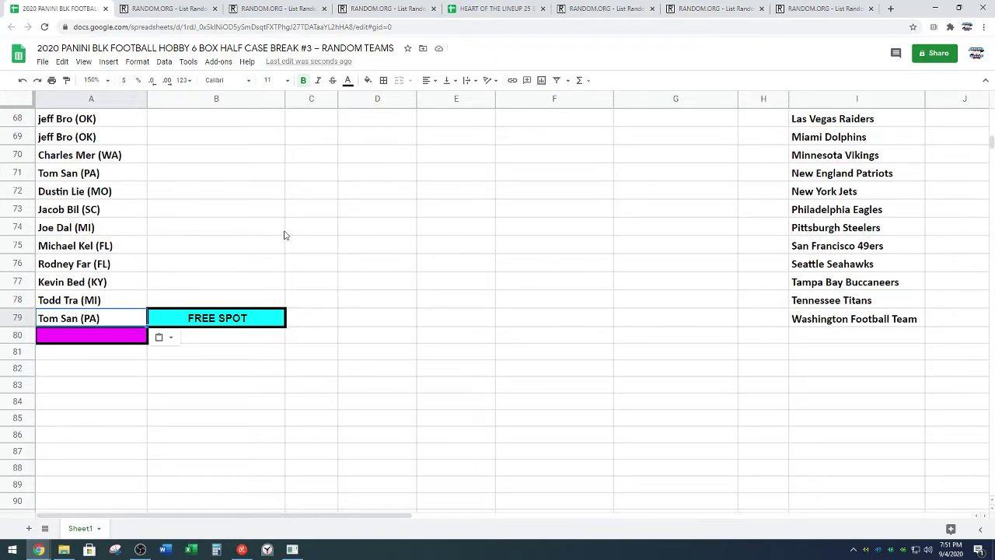
{"action": "left_click", "coordinate": [282, 234]}
- Copy the names in A51 to A79 and paste them into the second RANDOM.ORG page's list items field
{"action": "scroll", "coordinate": [393, 289], "scroll_direction": "up", "scroll_amount": 3}
{"action": "scroll", "coordinate": [392, 288], "scroll_direction": "up", "scroll_amount": 3}
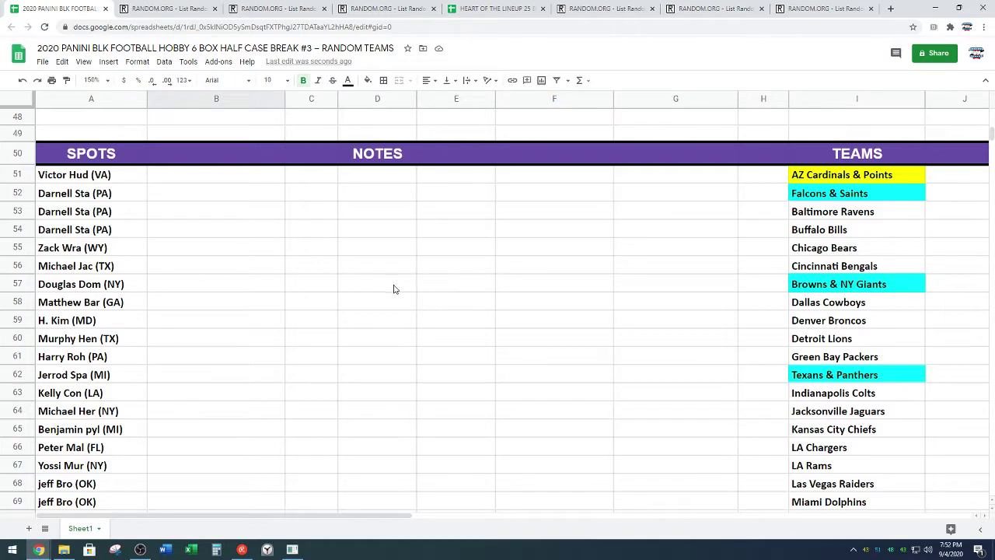
{"action": "left_click_drag", "start_coordinate": [136, 178], "coordinate": [120, 391]}
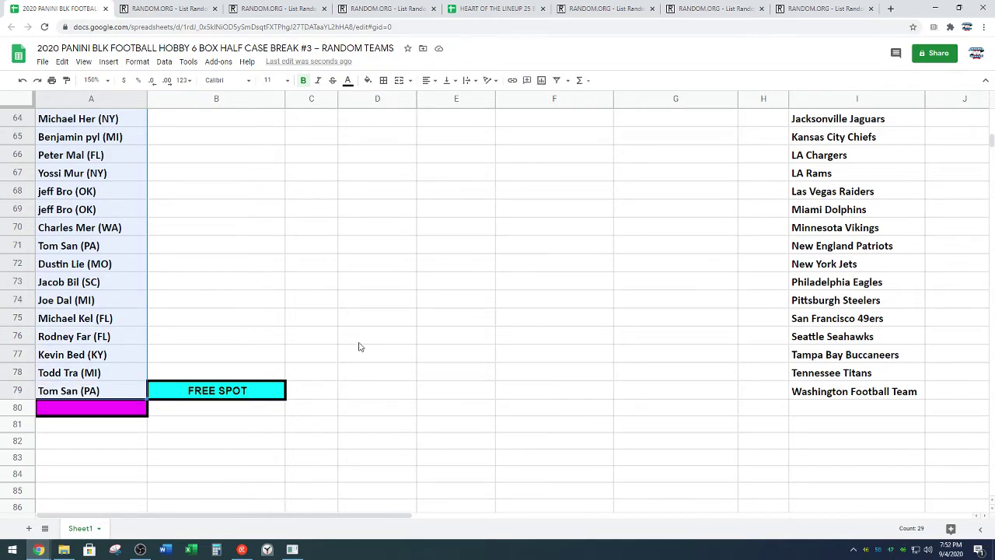
{"action": "key", "text": "ctrl+c"}
{"action": "left_click", "coordinate": [261, 9]}
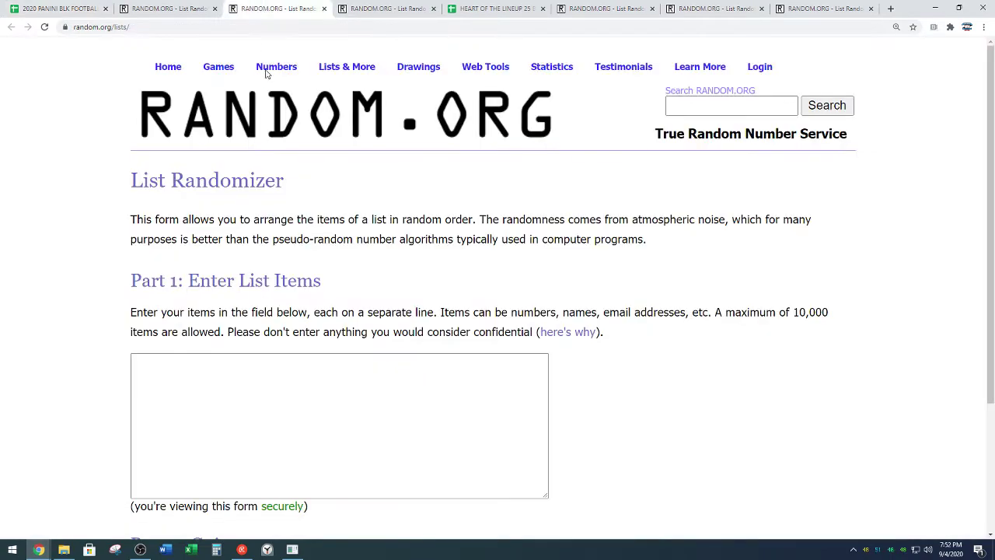
{"action": "left_click", "coordinate": [210, 409]}
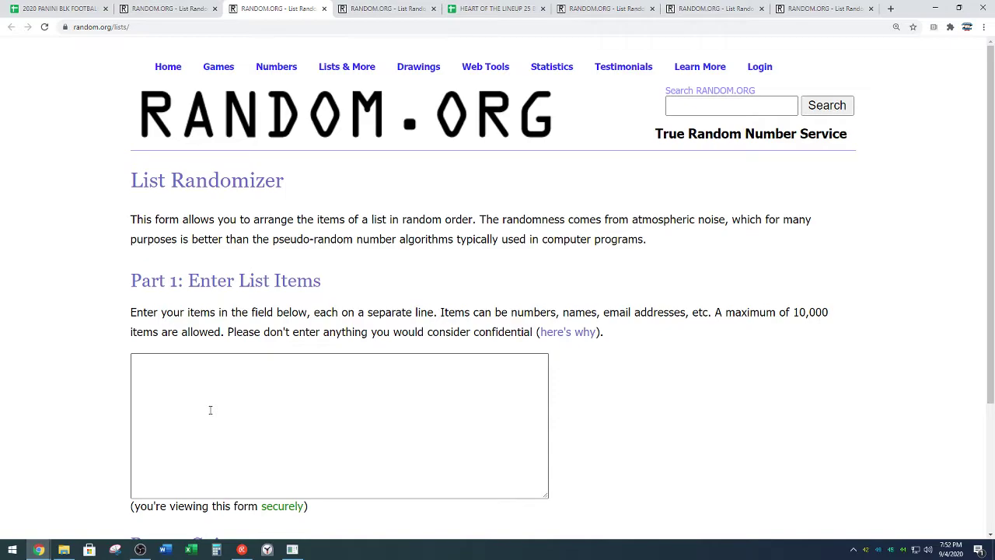
{"action": "right_click", "coordinate": [210, 409]}
{"action": "left_click", "coordinate": [253, 333]}
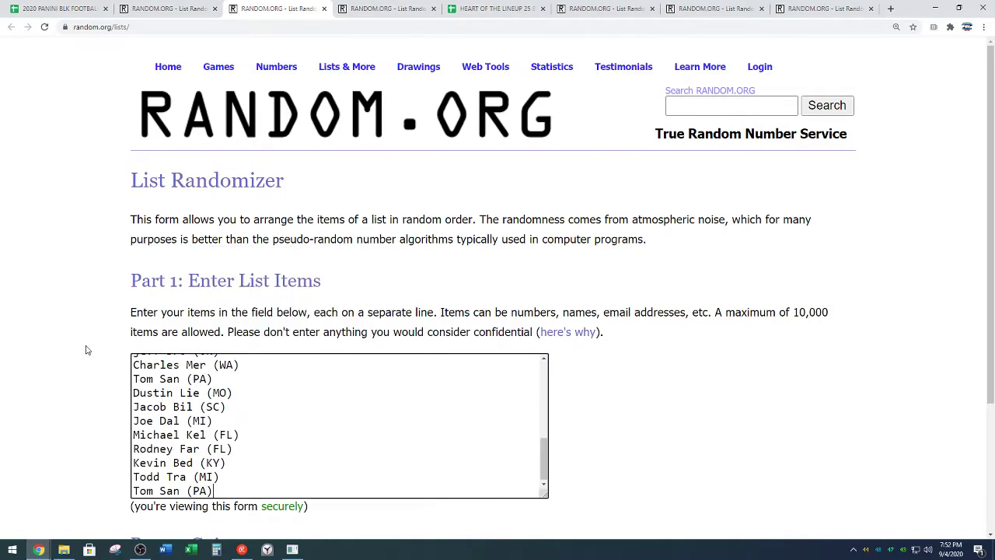
- Randomize the list of 29 names three times
{"action": "scroll", "coordinate": [84, 349], "scroll_direction": "down", "scroll_amount": 2}
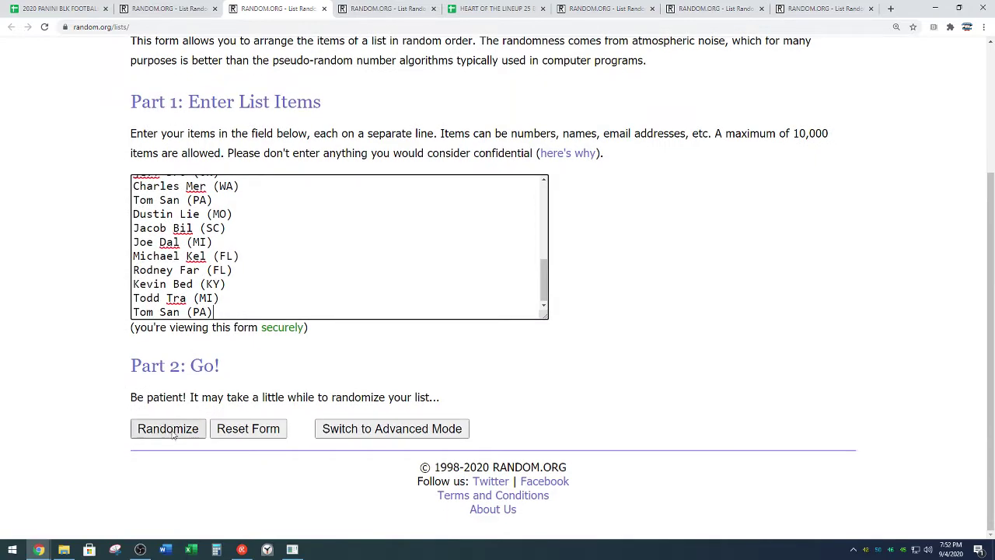
{"action": "left_click", "coordinate": [170, 429]}
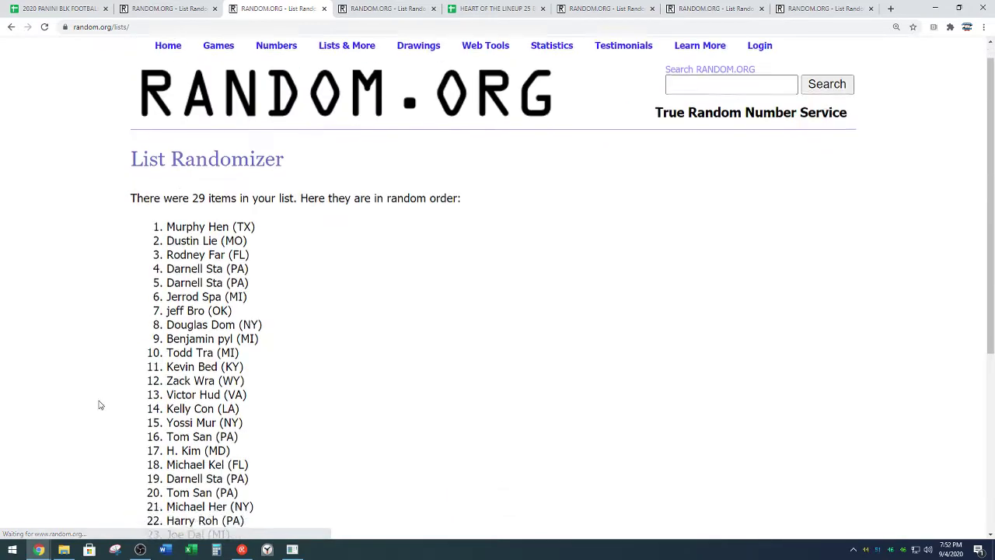
{"action": "scroll", "coordinate": [125, 428], "scroll_direction": "down", "scroll_amount": 4}
{"action": "left_click", "coordinate": [143, 433]}
{"action": "scroll", "coordinate": [95, 393], "scroll_direction": "down", "scroll_amount": 5}
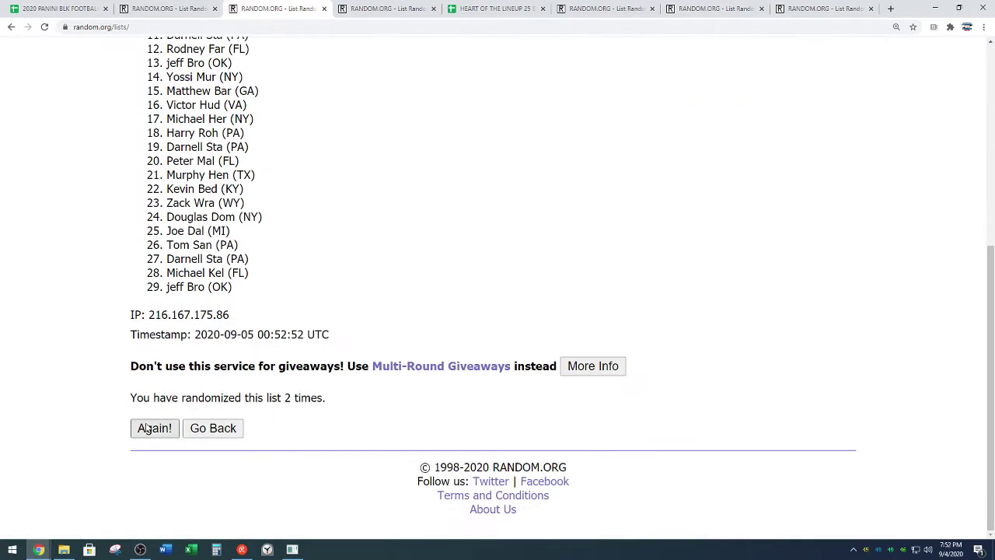
{"action": "scroll", "coordinate": [396, 252], "scroll_direction": "down", "scroll_amount": 3}
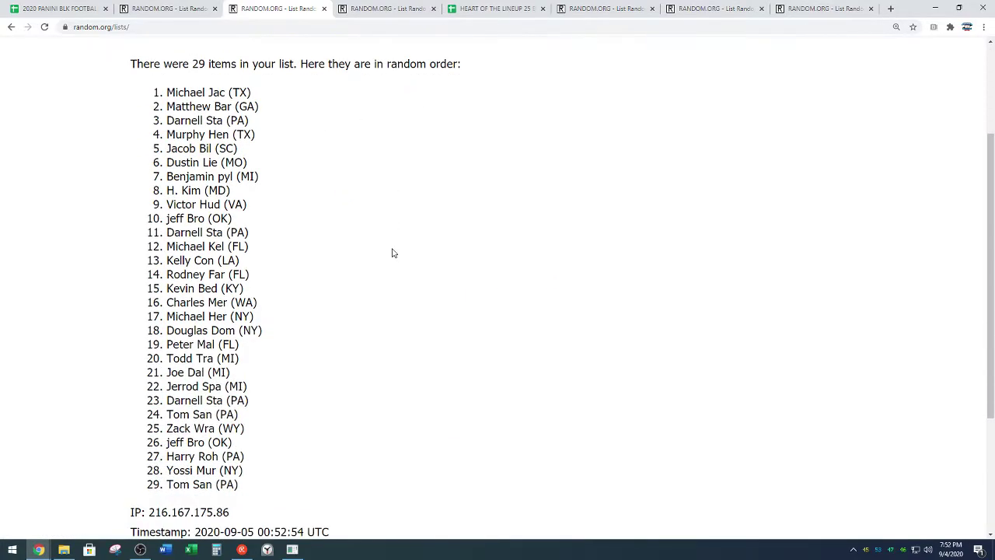
- Copy the randomized names from the results page
{"action": "left_click_drag", "start_coordinate": [167, 92], "coordinate": [263, 485]}
{"action": "right_click", "coordinate": [216, 437]}
{"action": "left_click", "coordinate": [282, 440]}
{"action": "left_click", "coordinate": [315, 406]}
- Check how many times the list of names has been randomized
{"action": "scroll", "coordinate": [316, 435], "scroll_direction": "down", "scroll_amount": 3}
{"action": "left_click_drag", "start_coordinate": [282, 398], "coordinate": [349, 396]}
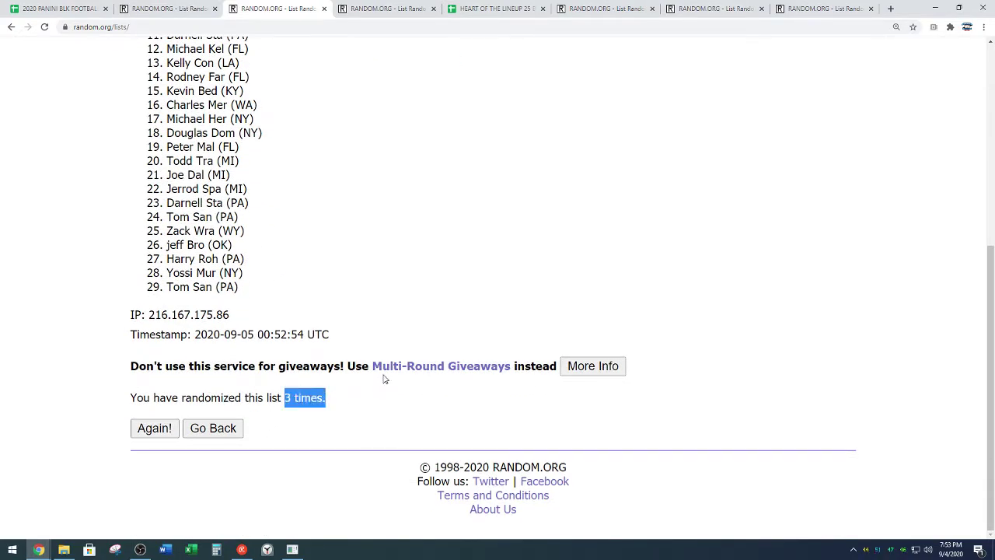
{"action": "left_click", "coordinate": [357, 240]}
{"action": "scroll", "coordinate": [357, 241], "scroll_direction": "up", "scroll_amount": 2}
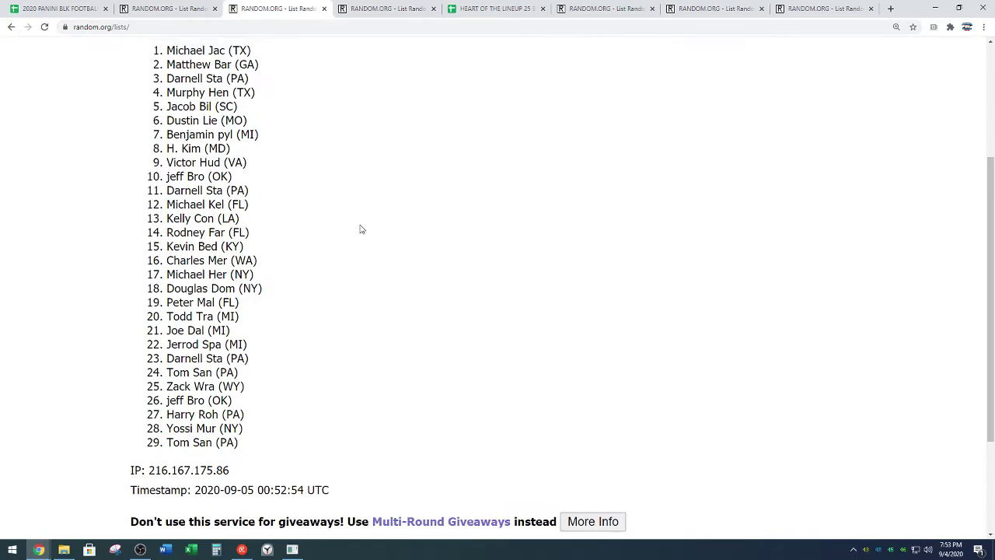
- Copy all the randomized names from the results and paste them into the spreadsheet's column A, starting at A1
{"action": "scroll", "coordinate": [360, 209], "scroll_direction": "up", "scroll_amount": 1}
{"action": "left_click_drag", "start_coordinate": [166, 101], "coordinate": [242, 496]}
{"action": "right_click", "coordinate": [210, 442]}
{"action": "left_click", "coordinate": [224, 452]}
{"action": "left_click", "coordinate": [70, 8]}
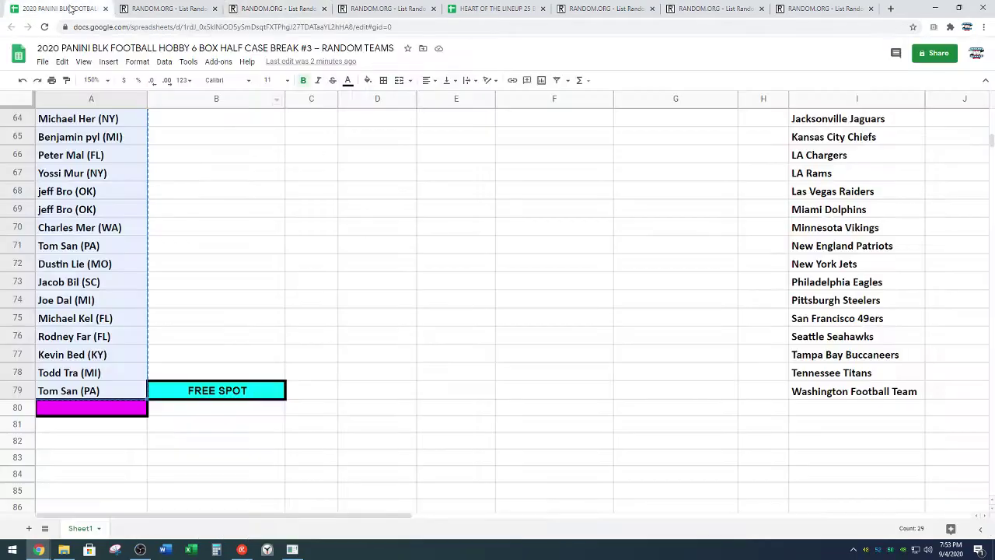
{"action": "scroll", "coordinate": [264, 342], "scroll_direction": "up", "scroll_amount": 15}
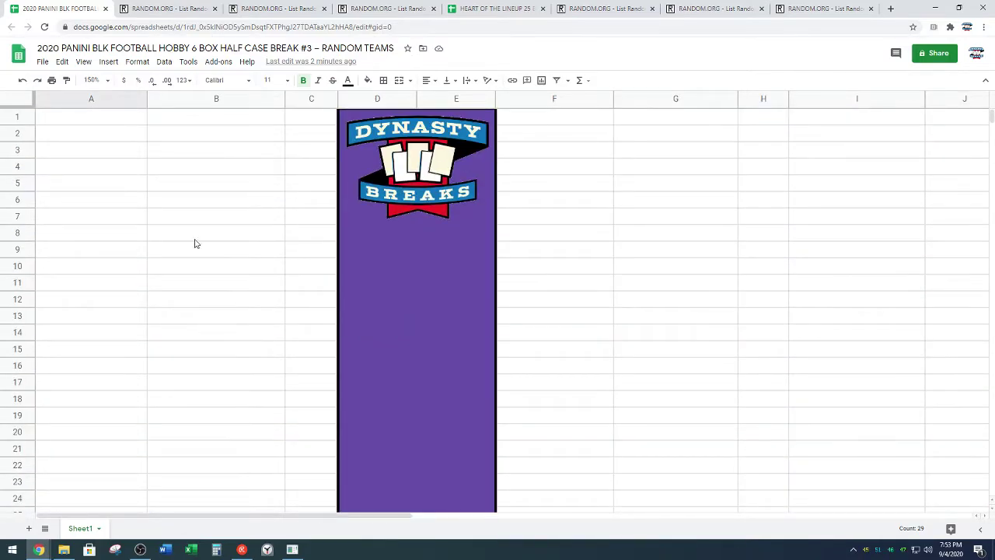
{"action": "left_click", "coordinate": [124, 122]}
{"action": "key", "text": "ctrl+v"}
{"action": "left_click", "coordinate": [227, 282]}
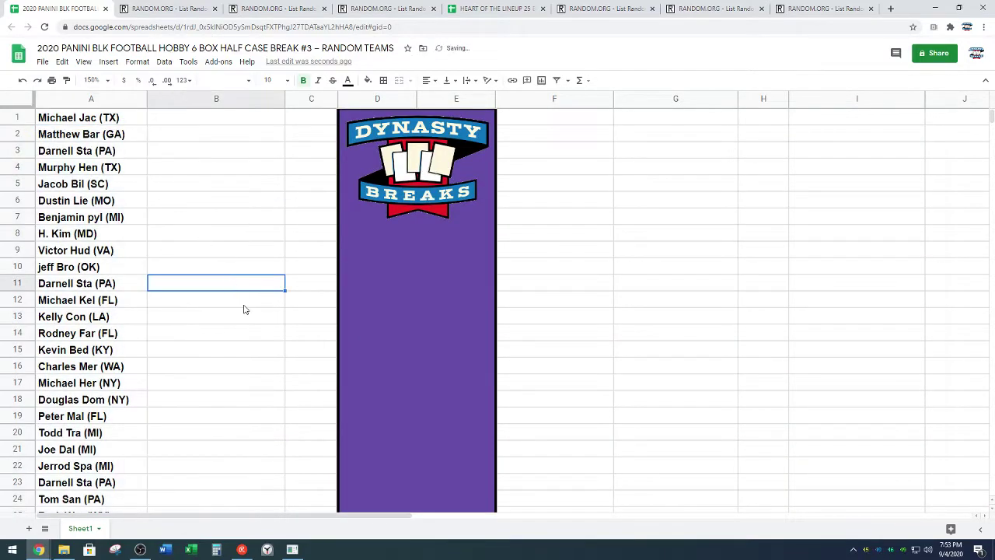
- Move the names in A16 to A29 to column F, starting at F1
{"action": "scroll", "coordinate": [244, 309], "scroll_direction": "down", "scroll_amount": 3}
{"action": "left_click_drag", "start_coordinate": [127, 451], "coordinate": [91, 236]}
{"action": "key", "text": "ctrl+c"}
{"action": "scroll", "coordinate": [509, 273], "scroll_direction": "up", "scroll_amount": 3}
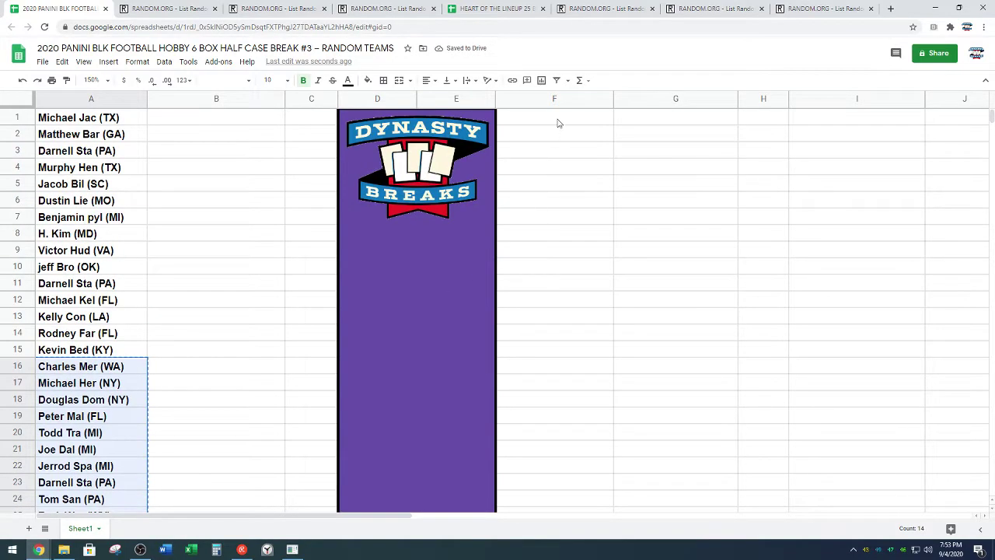
{"action": "left_click", "coordinate": [557, 122]}
{"action": "key", "text": "ctrl+v"}
{"action": "left_click", "coordinate": [711, 285]}
- Copy the team names in the TEAMS column, cells I51 to I79
{"action": "scroll", "coordinate": [790, 288], "scroll_direction": "down", "scroll_amount": 6}
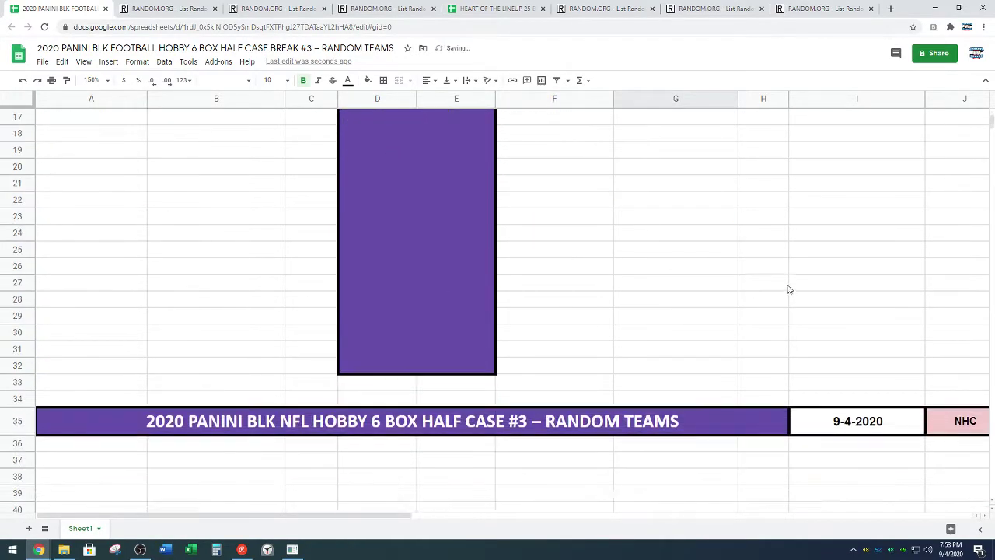
{"action": "scroll", "coordinate": [789, 287], "scroll_direction": "down", "scroll_amount": 10}
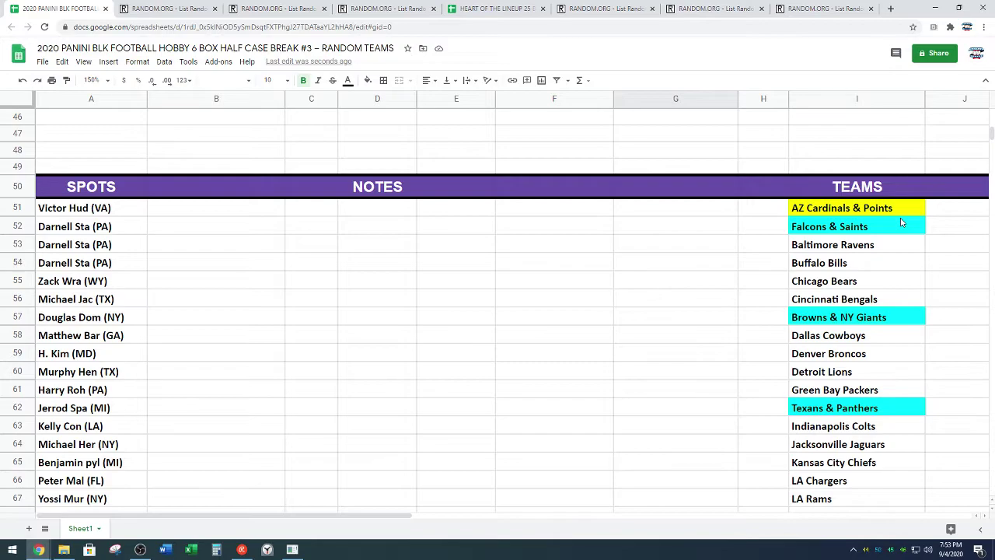
{"action": "left_click_drag", "start_coordinate": [898, 210], "coordinate": [856, 465]}
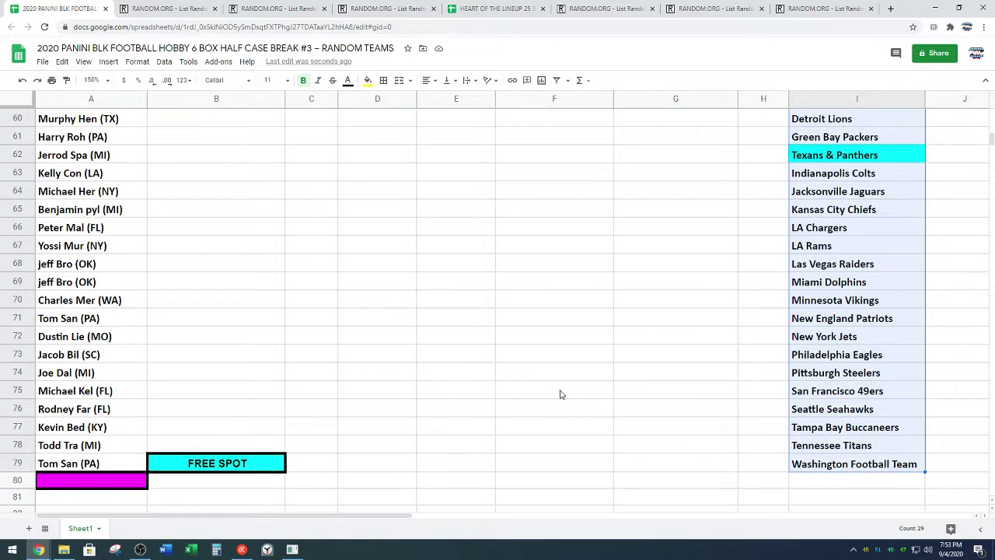
{"action": "key", "text": "ctrl+c"}
{"action": "scroll", "coordinate": [513, 373], "scroll_direction": "up", "scroll_amount": 5}
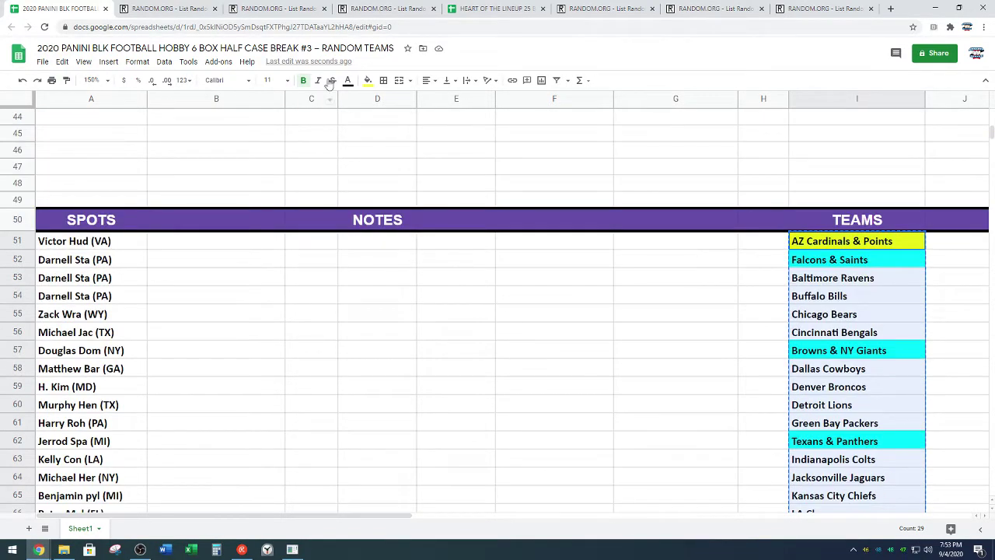
- Paste the teams into the third RANDOM.ORG page's list items field and randomize the list once
{"action": "left_click", "coordinate": [374, 9]}
{"action": "scroll", "coordinate": [304, 278], "scroll_direction": "down", "scroll_amount": 2}
{"action": "right_click", "coordinate": [304, 284]}
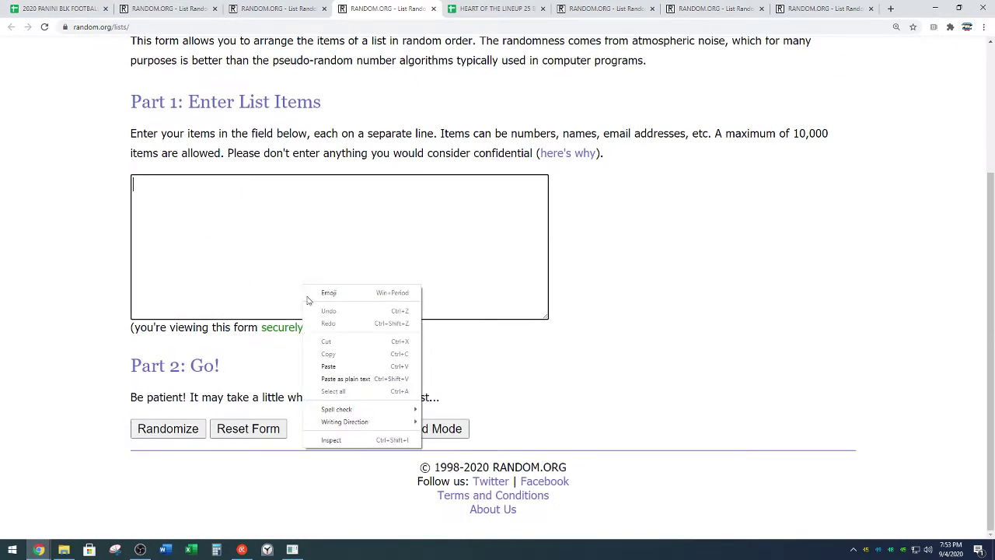
{"action": "left_click", "coordinate": [328, 366]}
{"action": "left_click", "coordinate": [159, 433]}
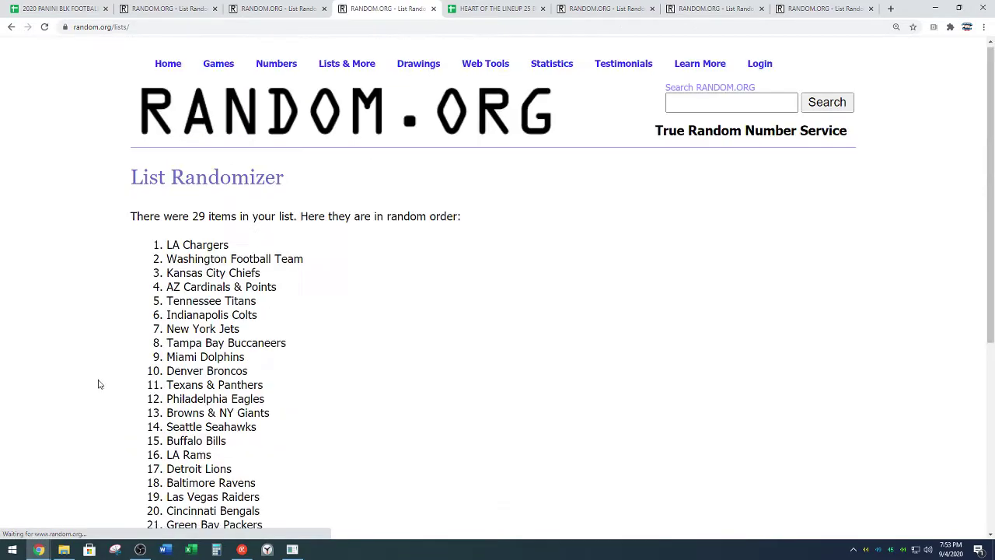
- Randomize the team list two more times
{"action": "scroll", "coordinate": [98, 384], "scroll_direction": "down", "scroll_amount": 5}
{"action": "left_click", "coordinate": [140, 428]}
{"action": "scroll", "coordinate": [118, 360], "scroll_direction": "down", "scroll_amount": 5}
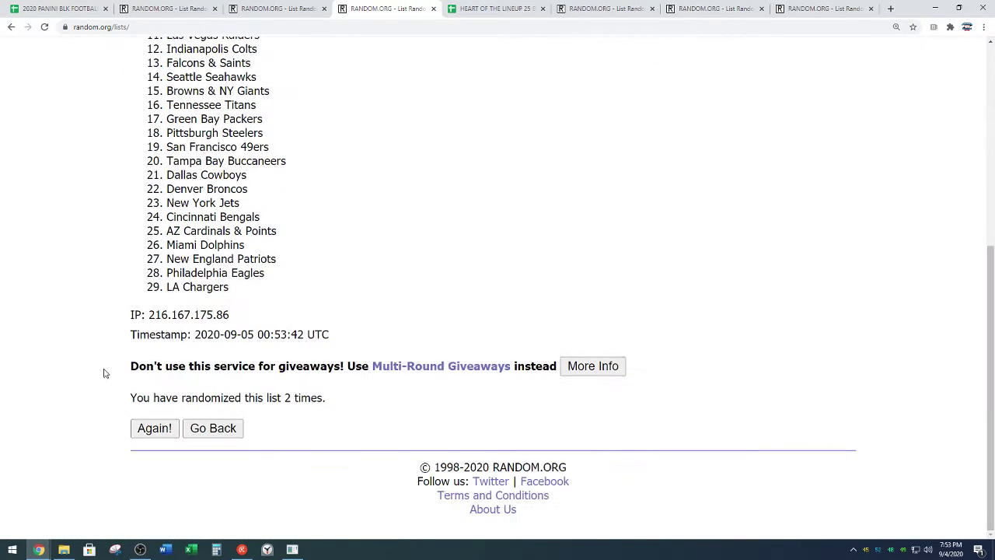
{"action": "left_click", "coordinate": [156, 428]}
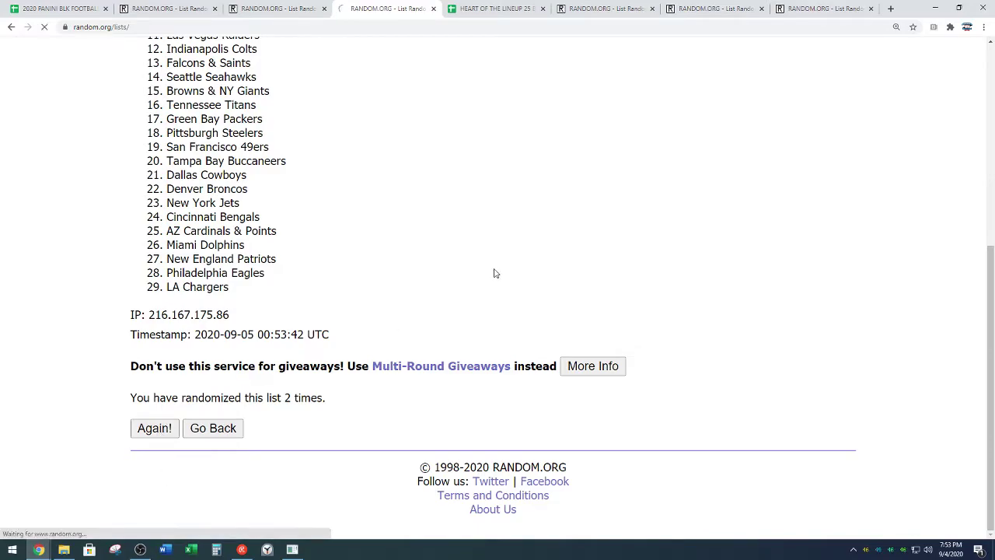
- Copy all the randomized team names from the results and check how many times the list has been randomized
{"action": "scroll", "coordinate": [493, 244], "scroll_direction": "down", "scroll_amount": 3}
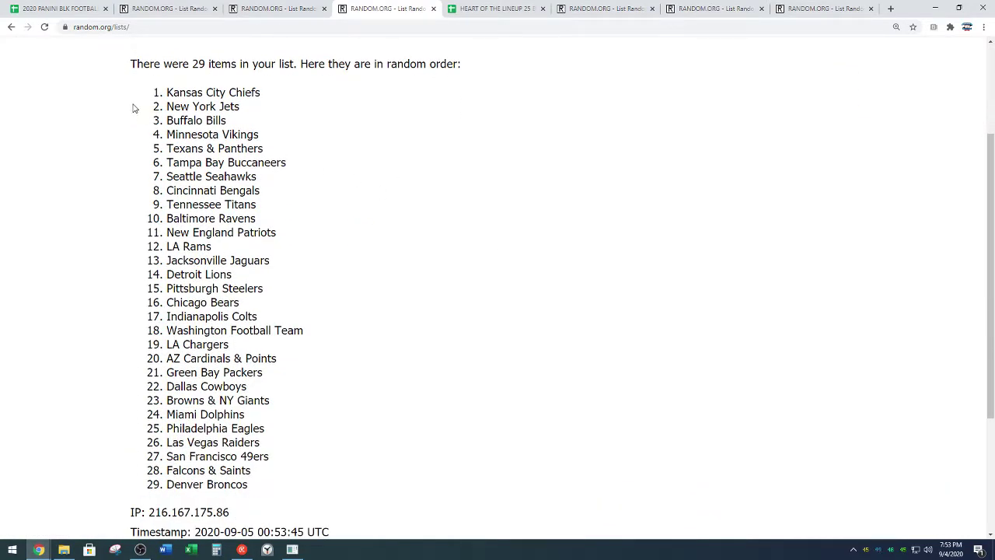
{"action": "left_click_drag", "start_coordinate": [167, 92], "coordinate": [272, 484]}
{"action": "right_click", "coordinate": [238, 414]}
{"action": "left_click", "coordinate": [247, 419]}
{"action": "left_click", "coordinate": [307, 414]}
{"action": "scroll", "coordinate": [330, 418], "scroll_direction": "down", "scroll_amount": 3}
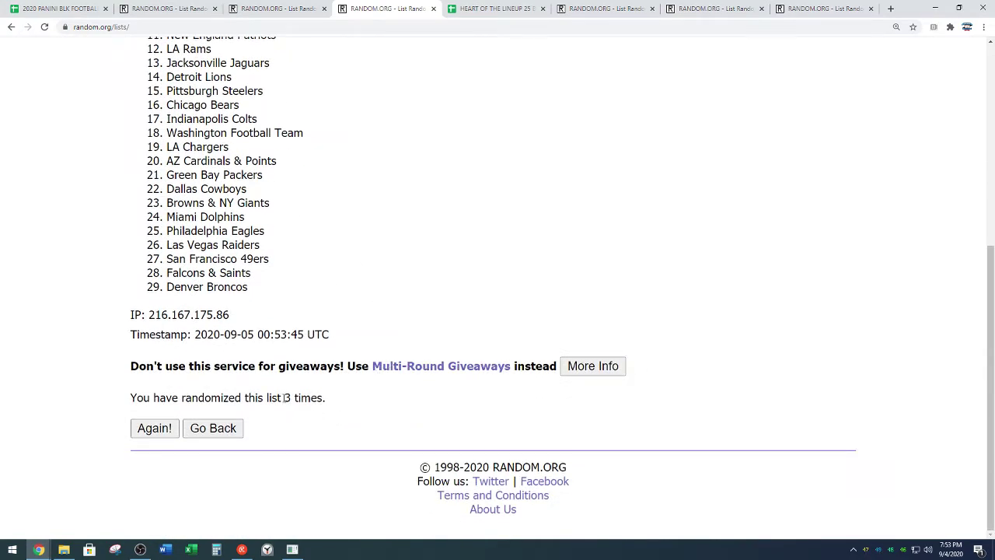
{"action": "left_click_drag", "start_coordinate": [283, 398], "coordinate": [344, 411]}
{"action": "left_click", "coordinate": [345, 411]}
{"action": "scroll", "coordinate": [401, 312], "scroll_direction": "up", "scroll_amount": 3}
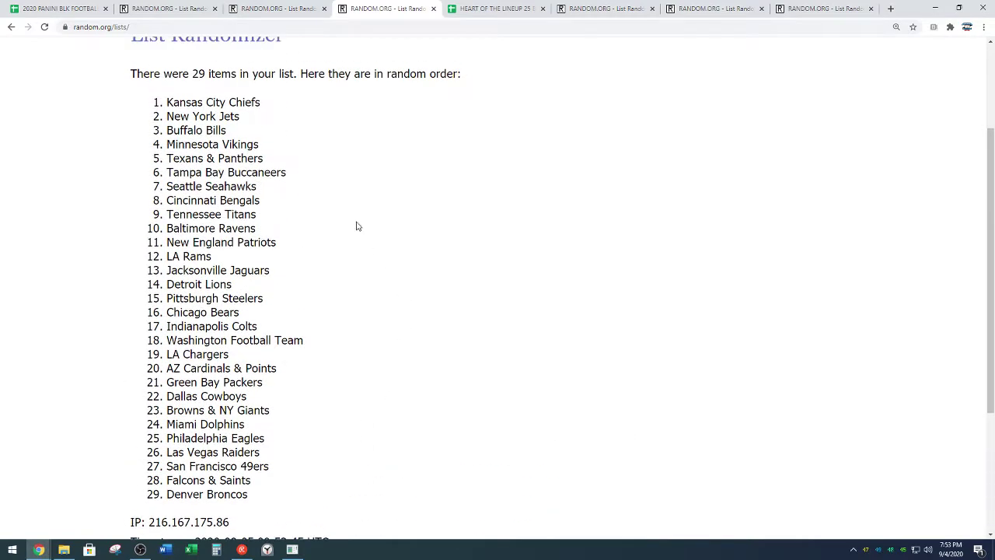
- Paste the randomized teams into column B of the football break spreadsheet, starting at B1
{"action": "left_click", "coordinate": [23, 9]}
{"action": "scroll", "coordinate": [224, 362], "scroll_direction": "up", "scroll_amount": 10}
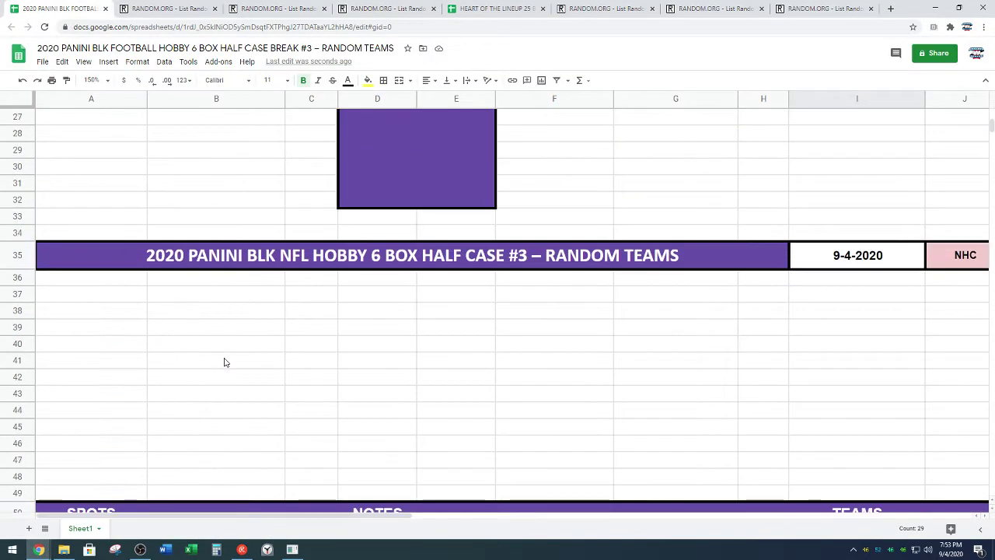
{"action": "left_click", "coordinate": [255, 118]}
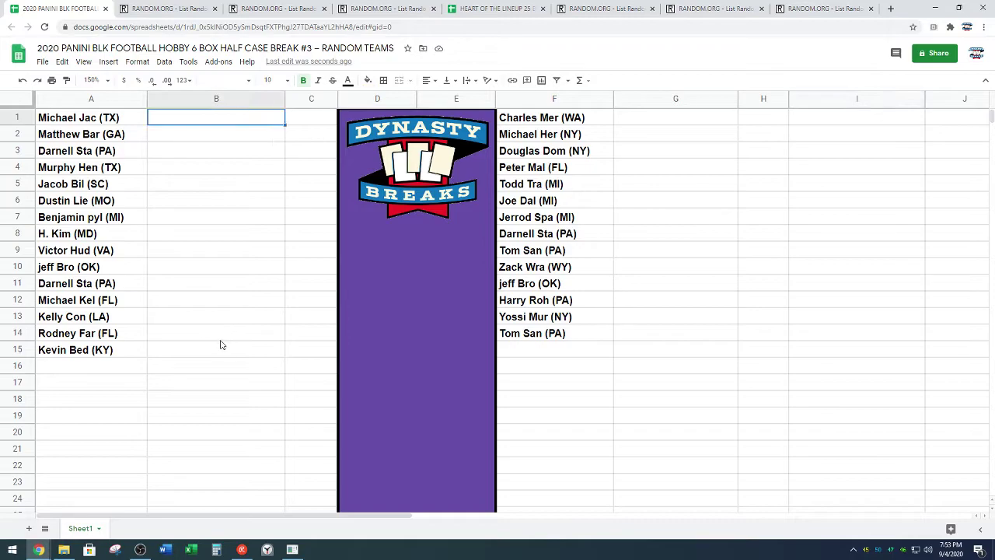
{"action": "key", "text": "ctrl+v"}
{"action": "left_click_drag", "start_coordinate": [285, 289], "coordinate": [313, 297]}
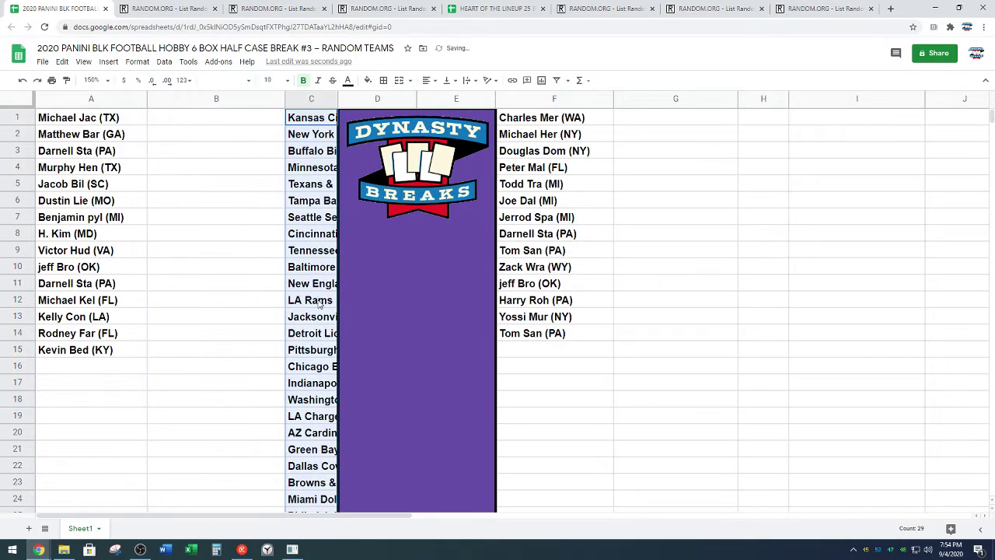
{"action": "key", "text": "ctrl+z"}
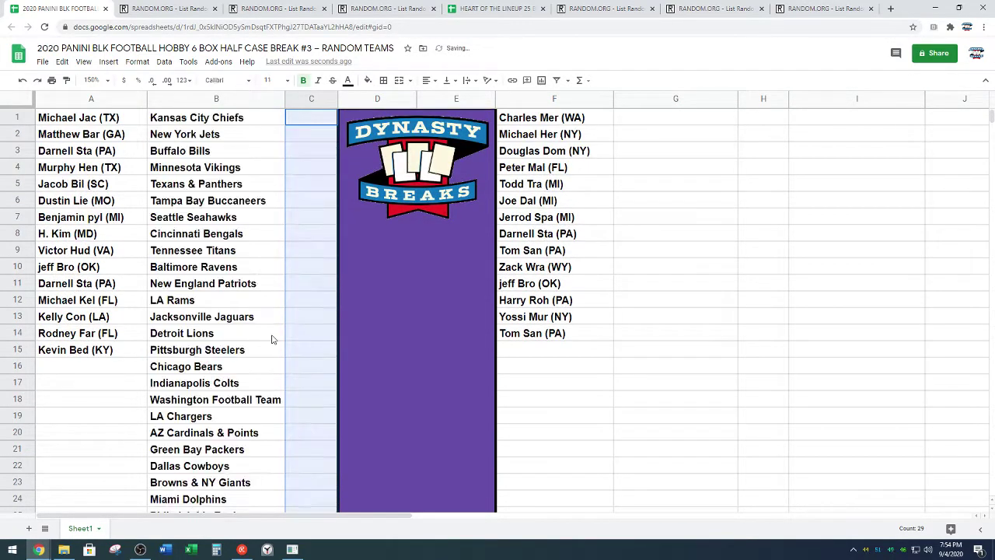
{"action": "left_click", "coordinate": [293, 324]}
- Move the teams in B16 to B29 to column G, starting at G1
{"action": "scroll", "coordinate": [302, 310], "scroll_direction": "down", "scroll_amount": 2}
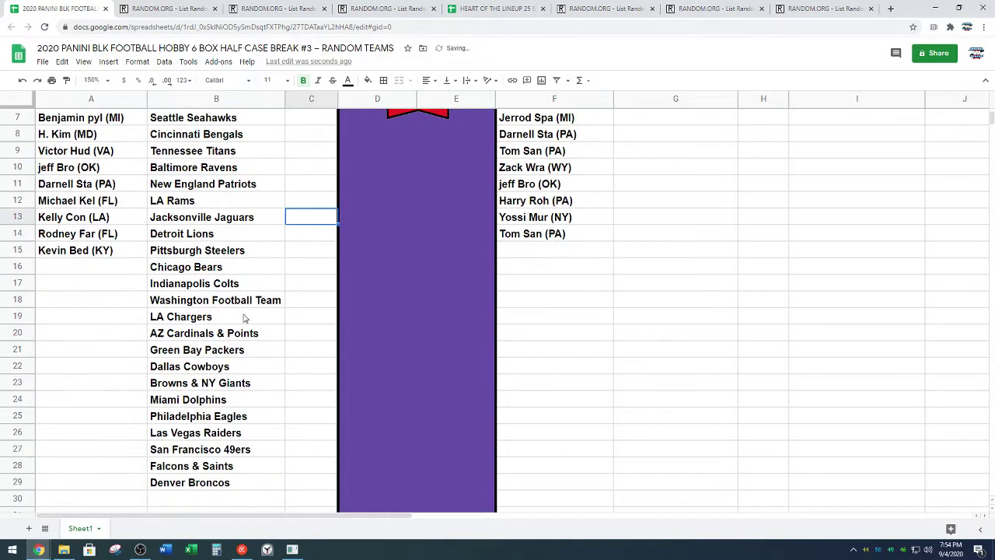
{"action": "left_click_drag", "start_coordinate": [241, 270], "coordinate": [232, 482]}
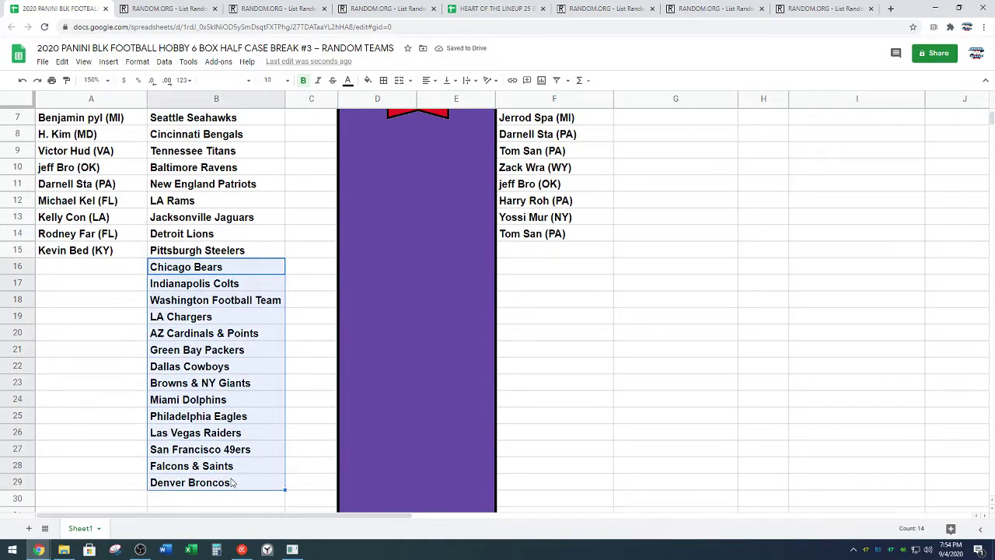
{"action": "scroll", "coordinate": [684, 380], "scroll_direction": "up", "scroll_amount": 2}
{"action": "left_click", "coordinate": [666, 118]}
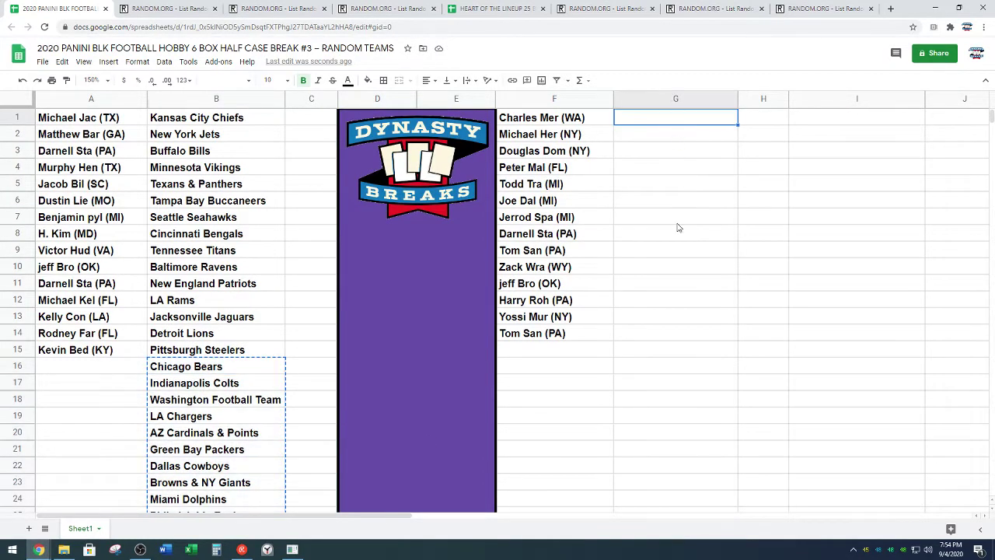
{"action": "key", "text": "ctrl+v"}
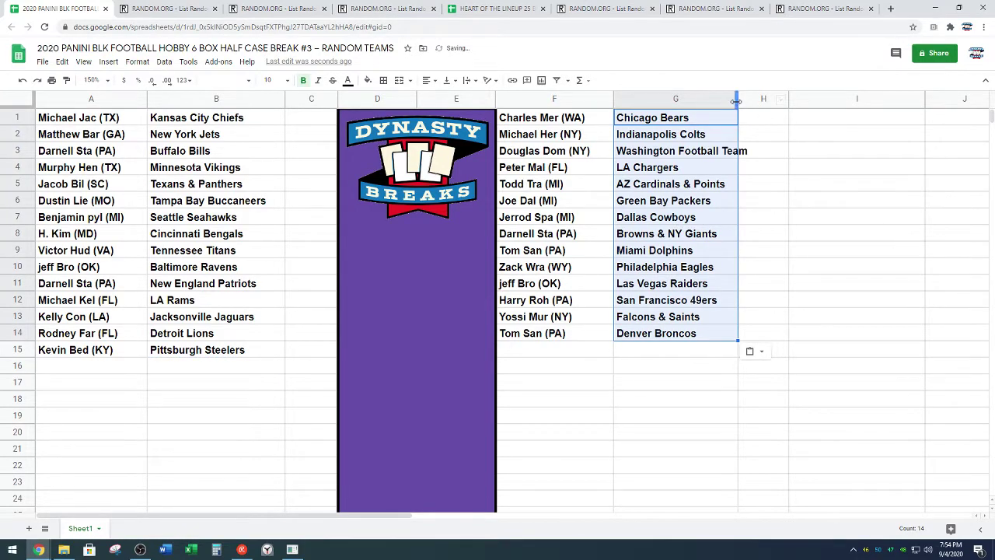
- Widen column G to fit its longest team name and slightly narrow name columns A and F
{"action": "left_click_drag", "start_coordinate": [738, 99], "coordinate": [754, 101]}
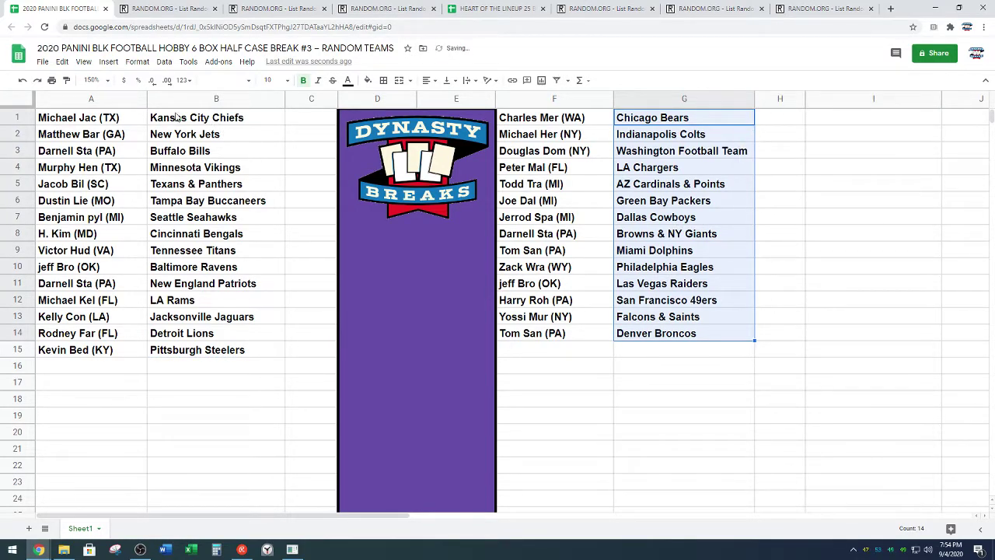
{"action": "left_click_drag", "start_coordinate": [147, 99], "coordinate": [139, 99]}
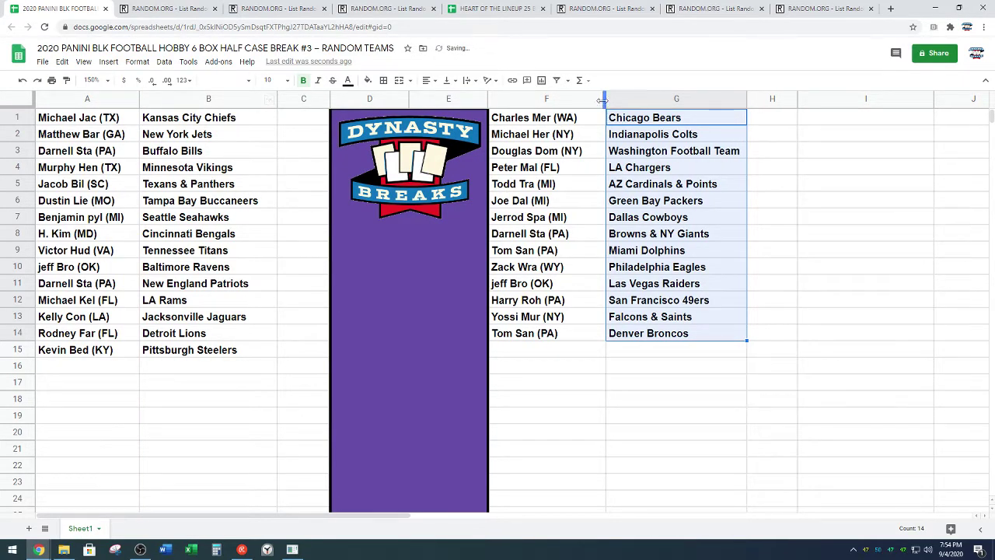
{"action": "left_click_drag", "start_coordinate": [603, 100], "coordinate": [597, 100]}
- Clear the selection from the team list and set the spreadsheet's zoom to 200%
{"action": "left_click", "coordinate": [939, 266]}
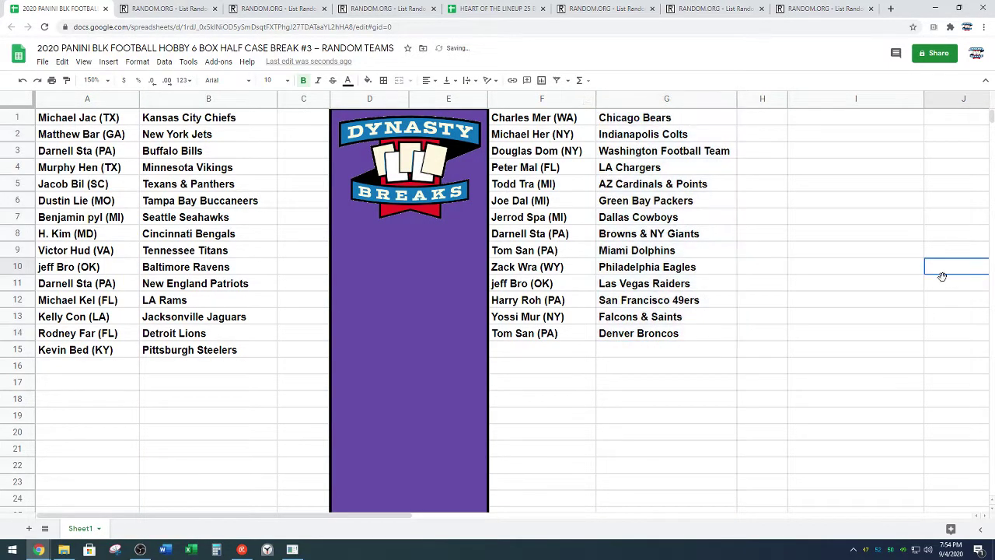
{"action": "left_click", "coordinate": [93, 80]}
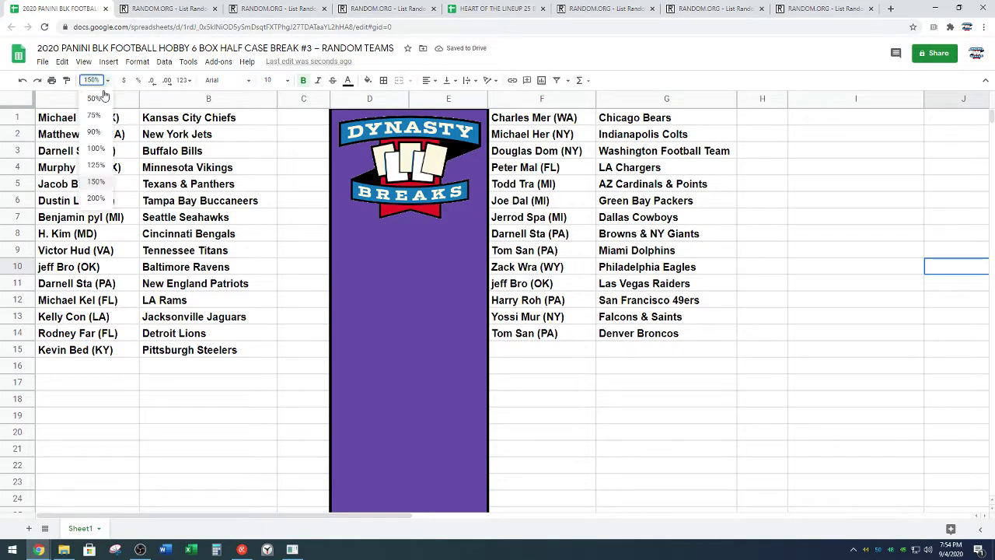
{"action": "left_click", "coordinate": [93, 199]}
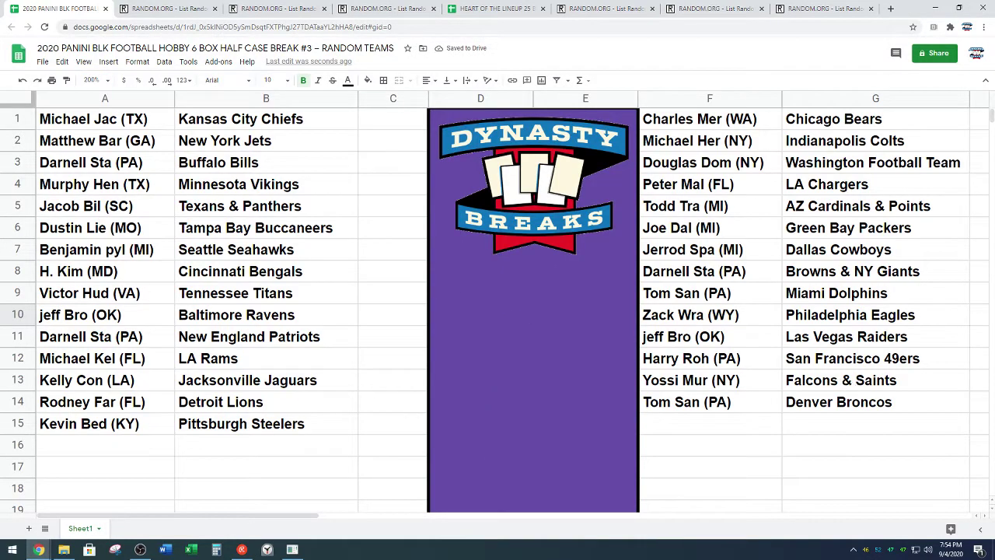